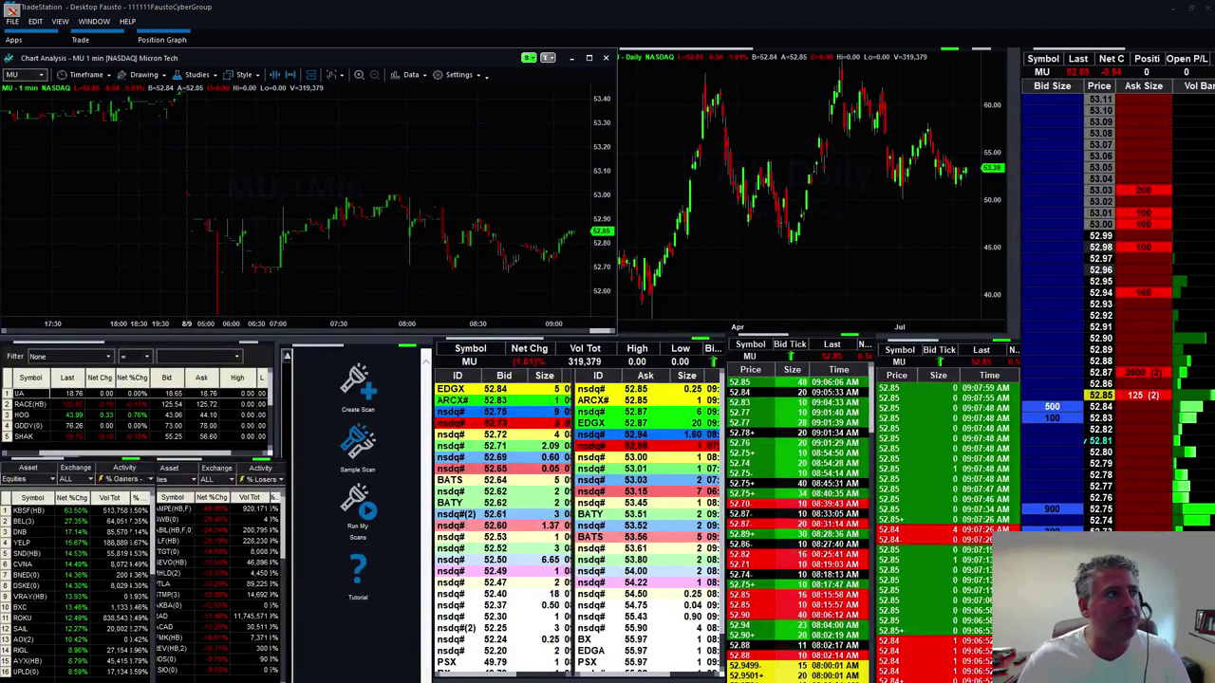
Load KBSF(HB) from the % Gainers hot list into all linked windows, trading near 8.55.
click(314, 278)
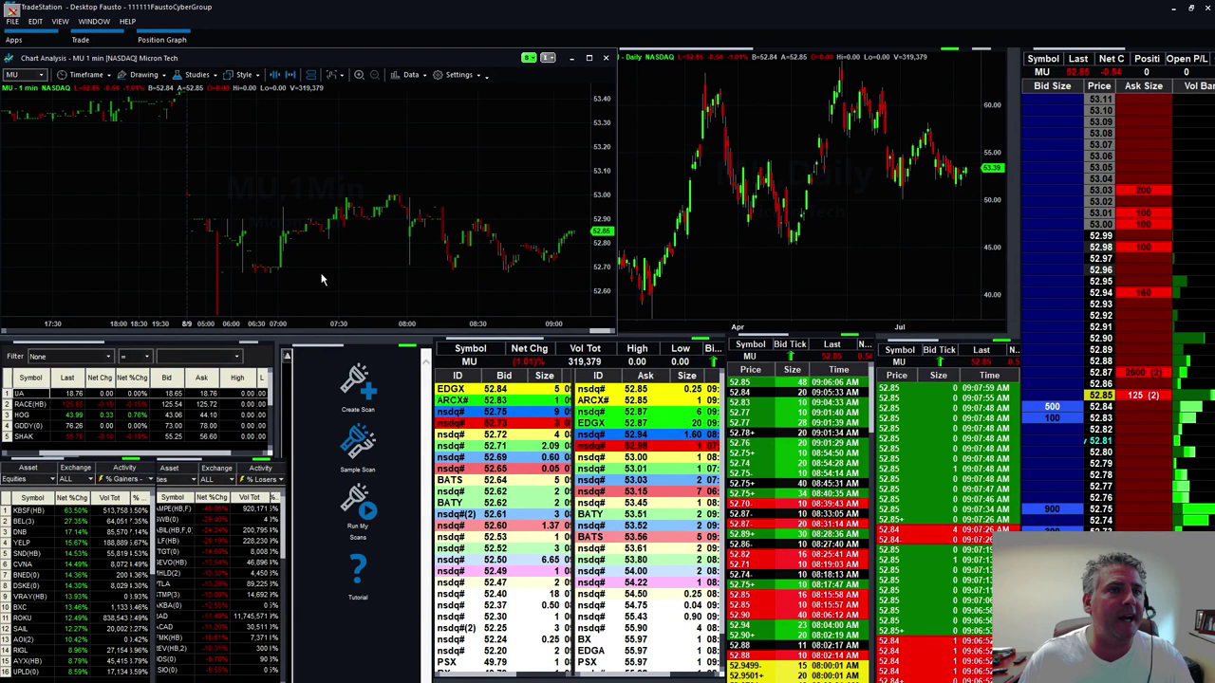
click(31, 511)
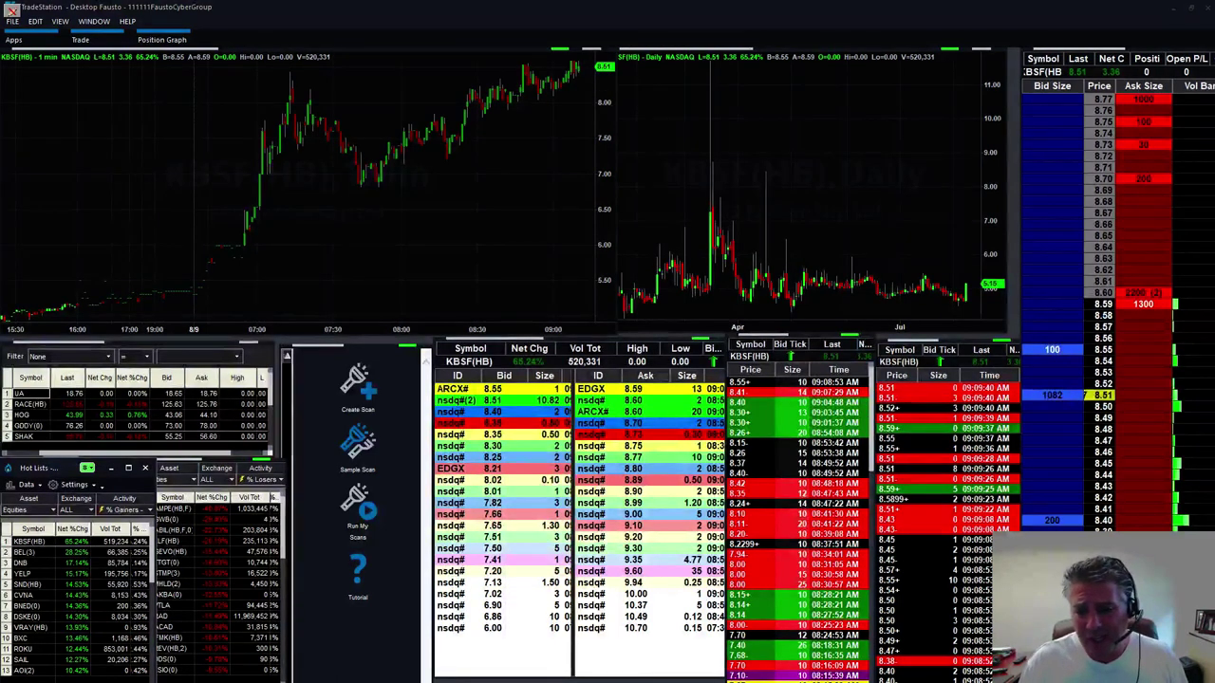
scroll(1106, 309, up, 1)
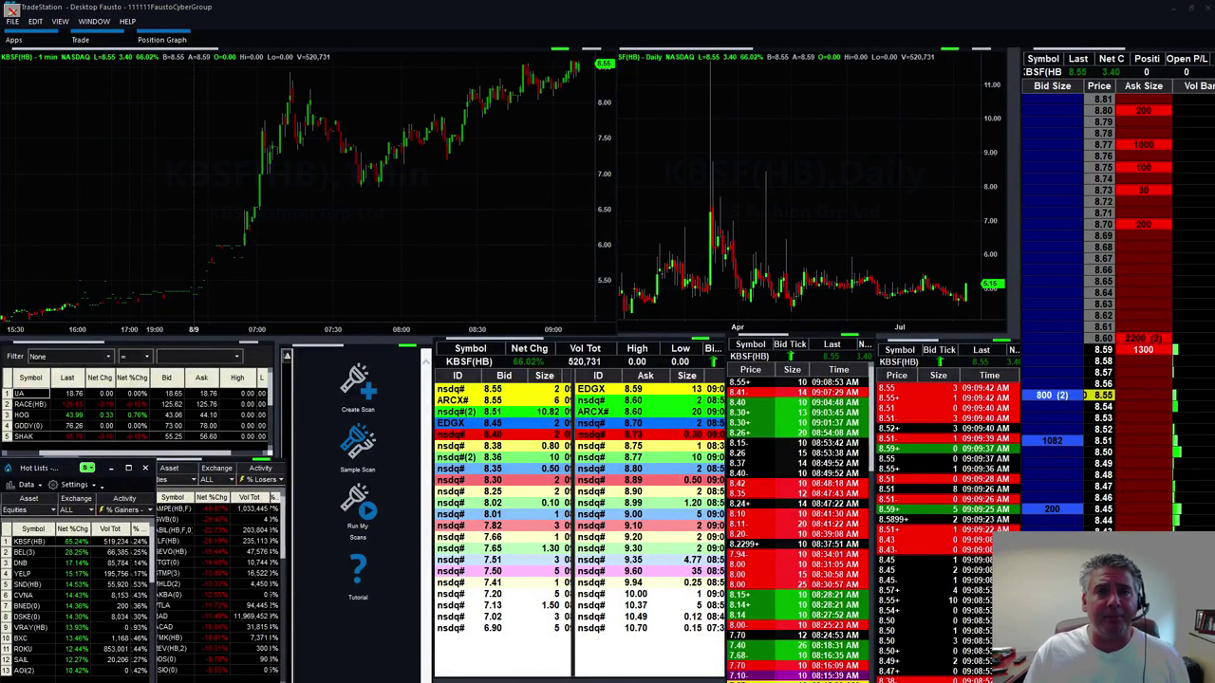
Enter ABIL as the symbol on the active 1-minute chart.
click(369, 219)
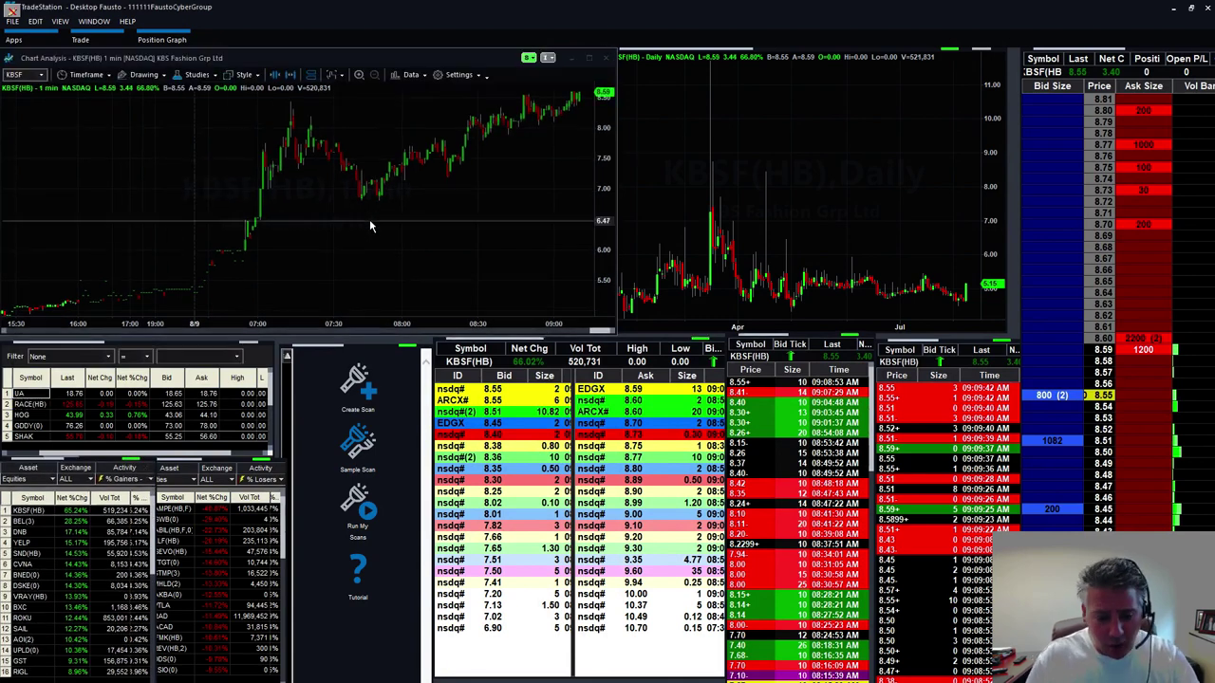
text(abil)
key(Return)
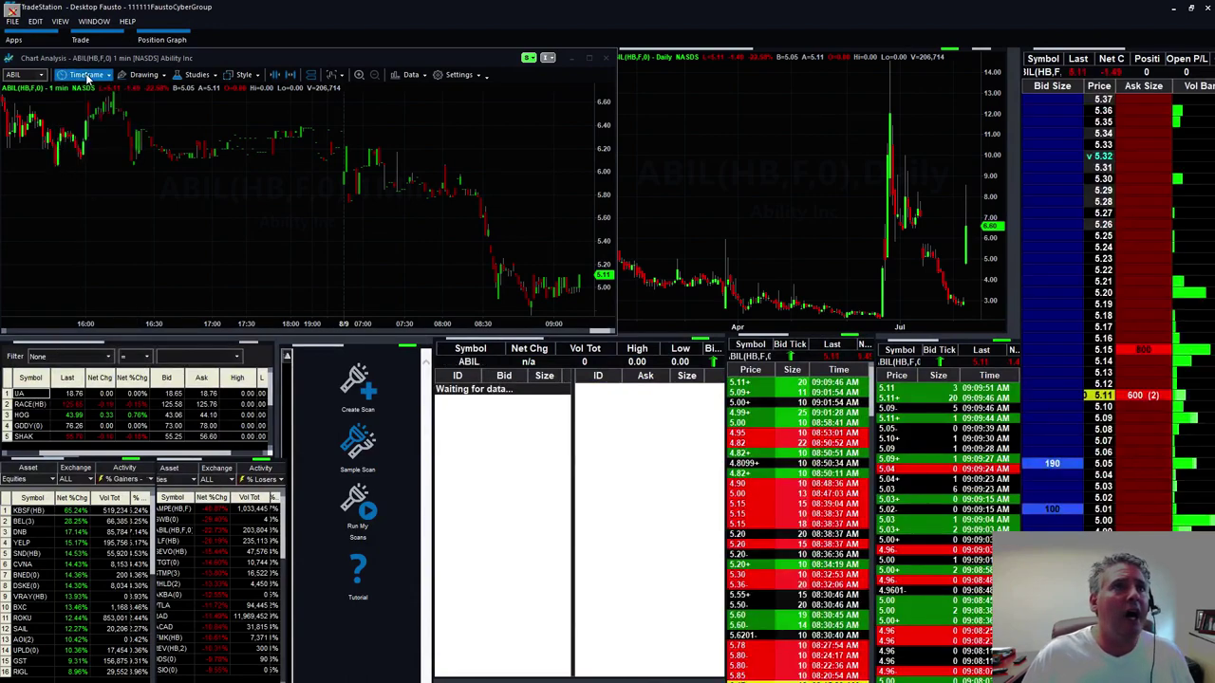
Change the ABIL chart's timeframe to 4-minute bars, stepping through 3-minute first.
click(85, 76)
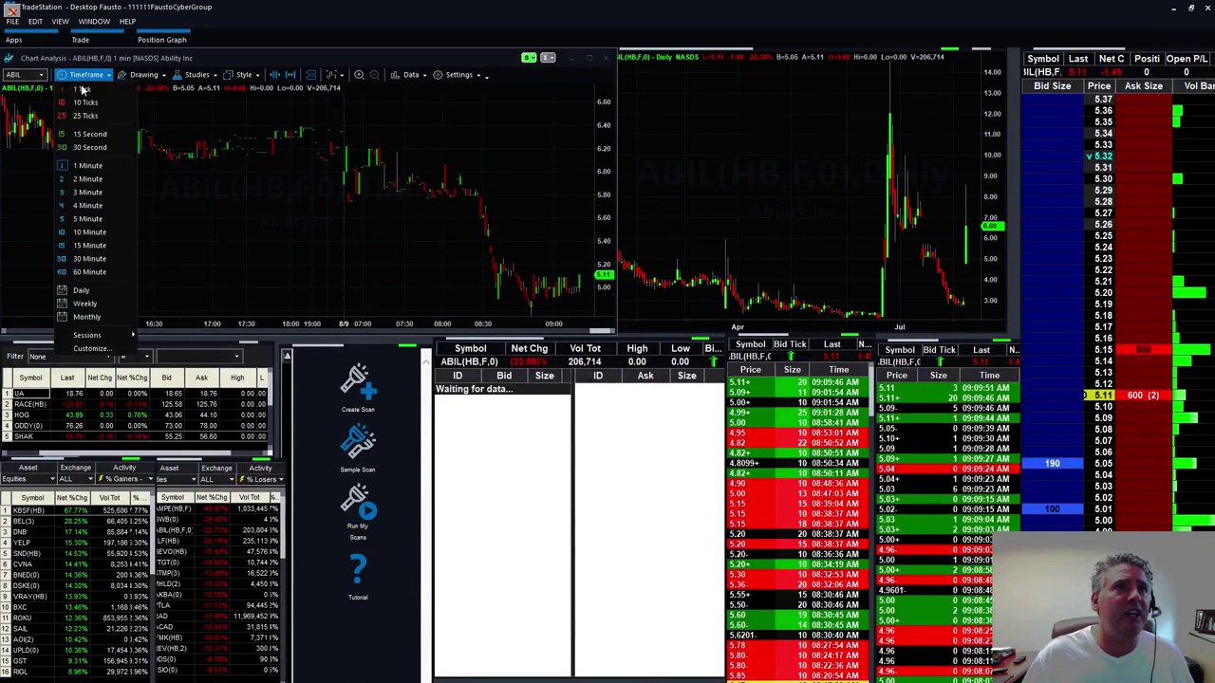
click(82, 195)
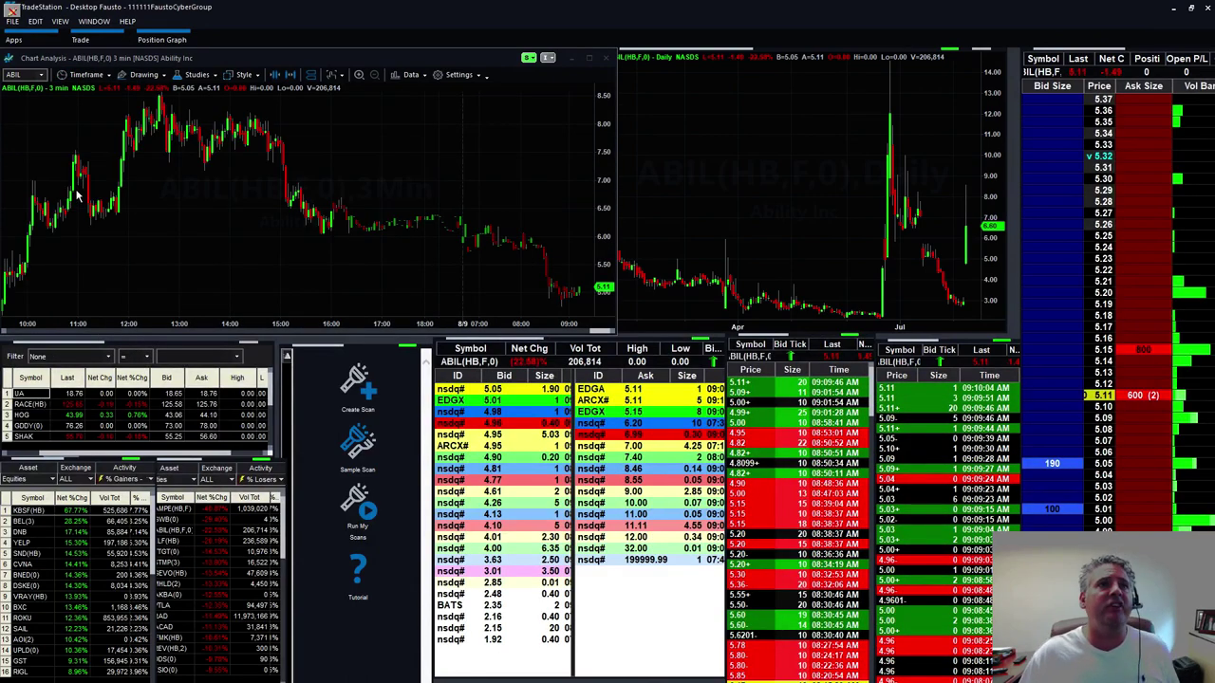
click(86, 75)
click(82, 205)
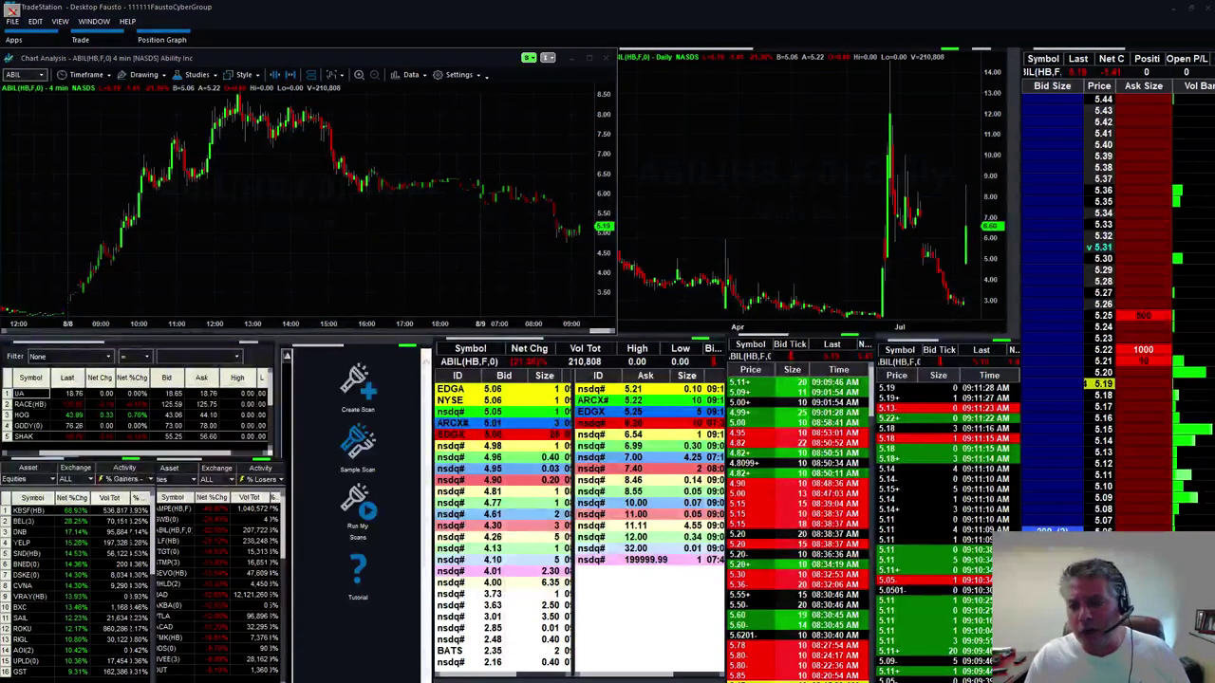
Select the RACE(HB) watchlist row, then enter ENDP as the new linked symbol.
click(28, 404)
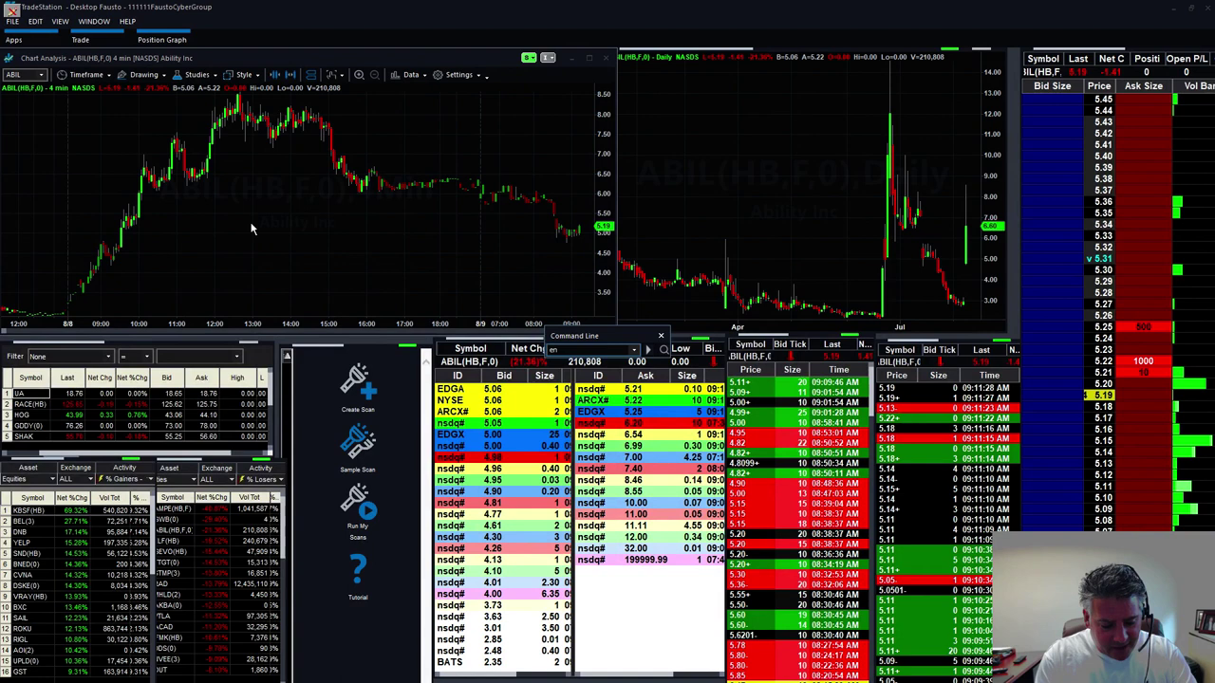
text(ENDP)
key(Return)
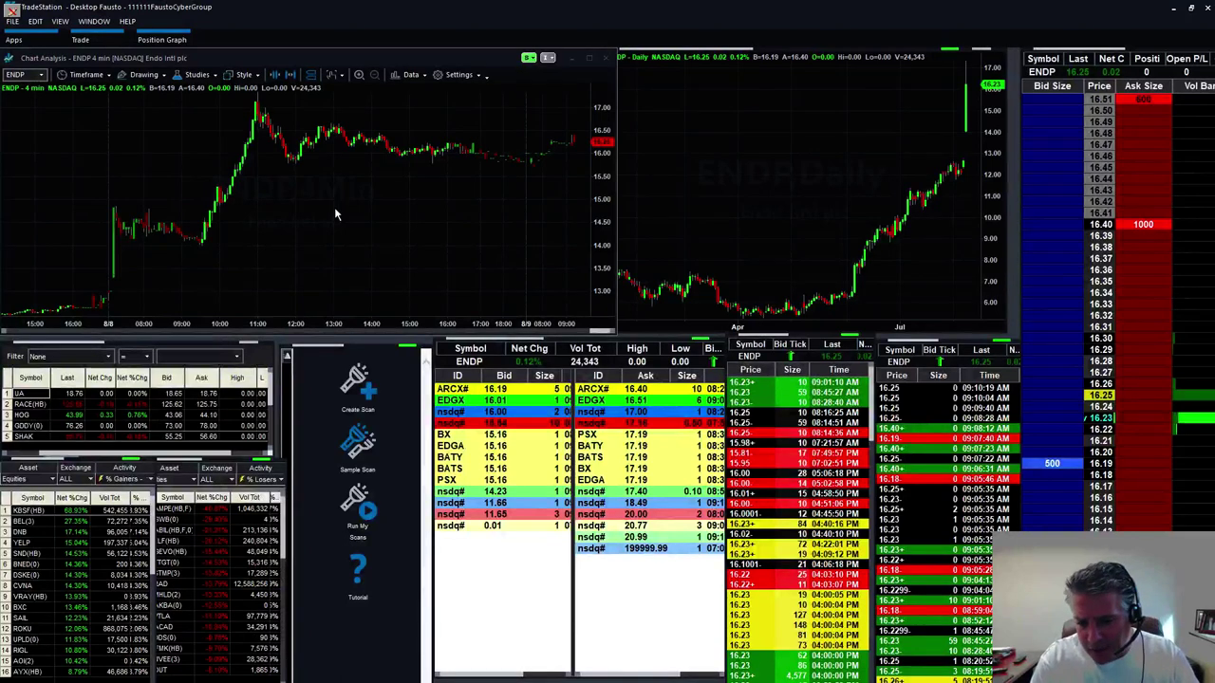
Enter DDD so the linked windows show 3D Systems Corp.
text(DDD)
key(Return)
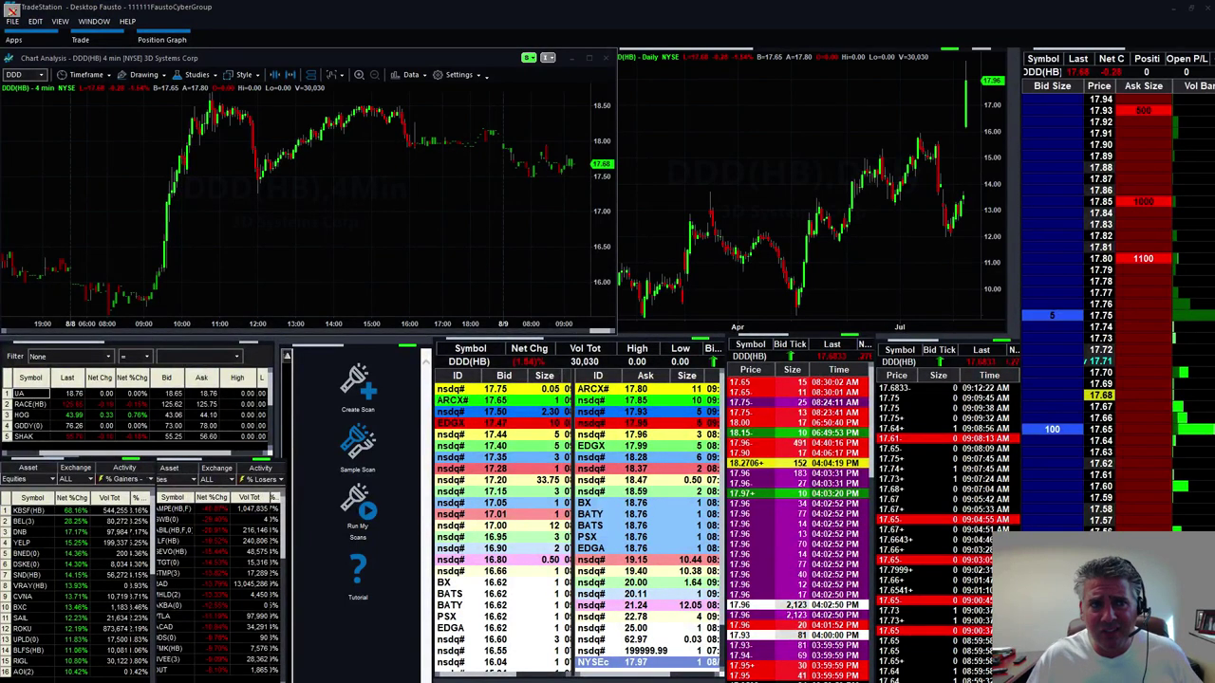
Reload KBSF(HB) from the gainers list and activate its 4-minute chart window.
click(26, 512)
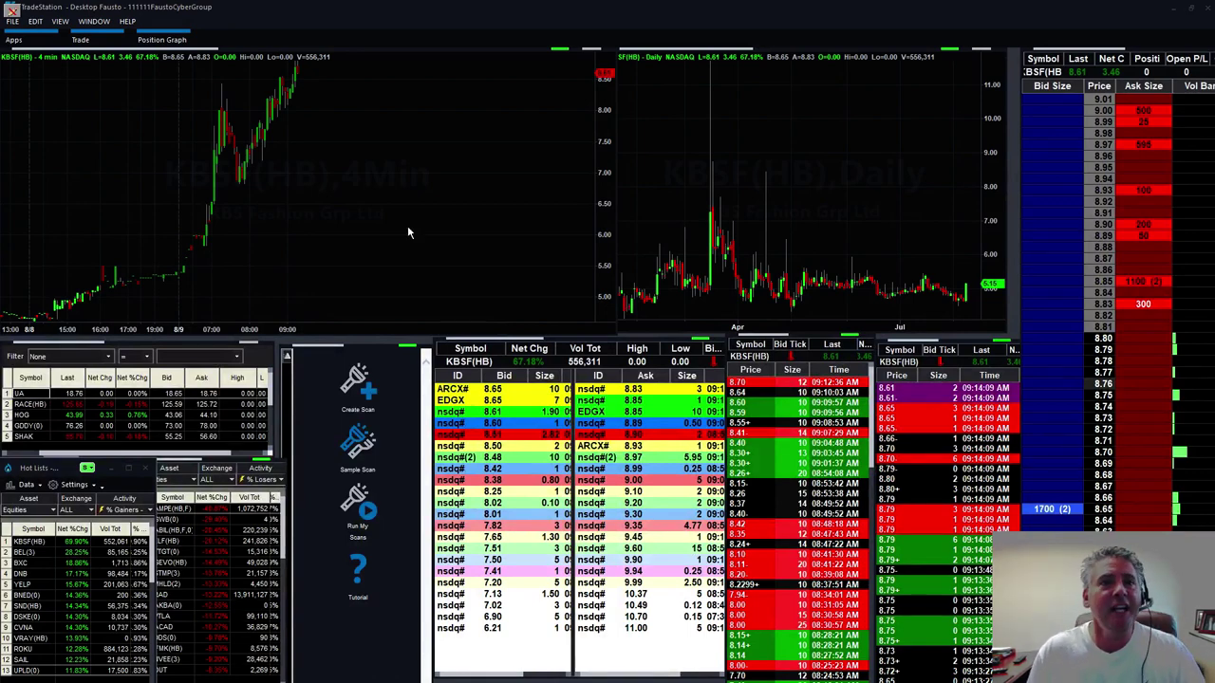
click(439, 190)
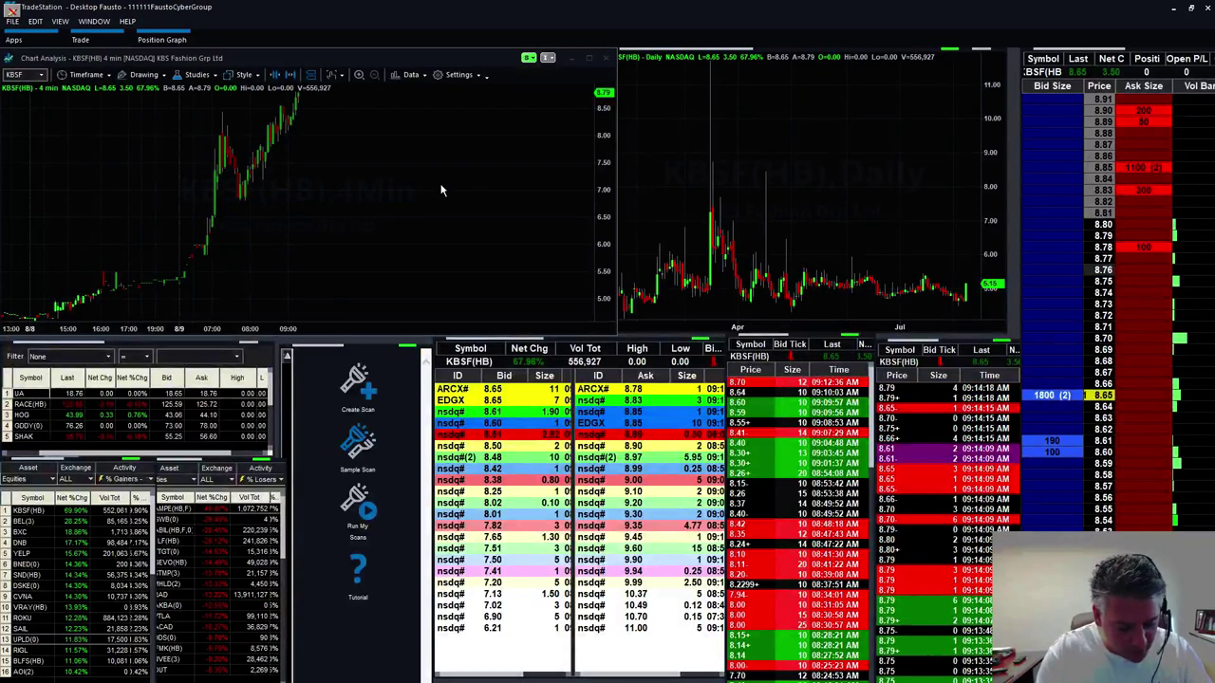
Enter SND, then ROKU, so the linked windows end on Roku near 53.05.
text(SND)
key(Return)
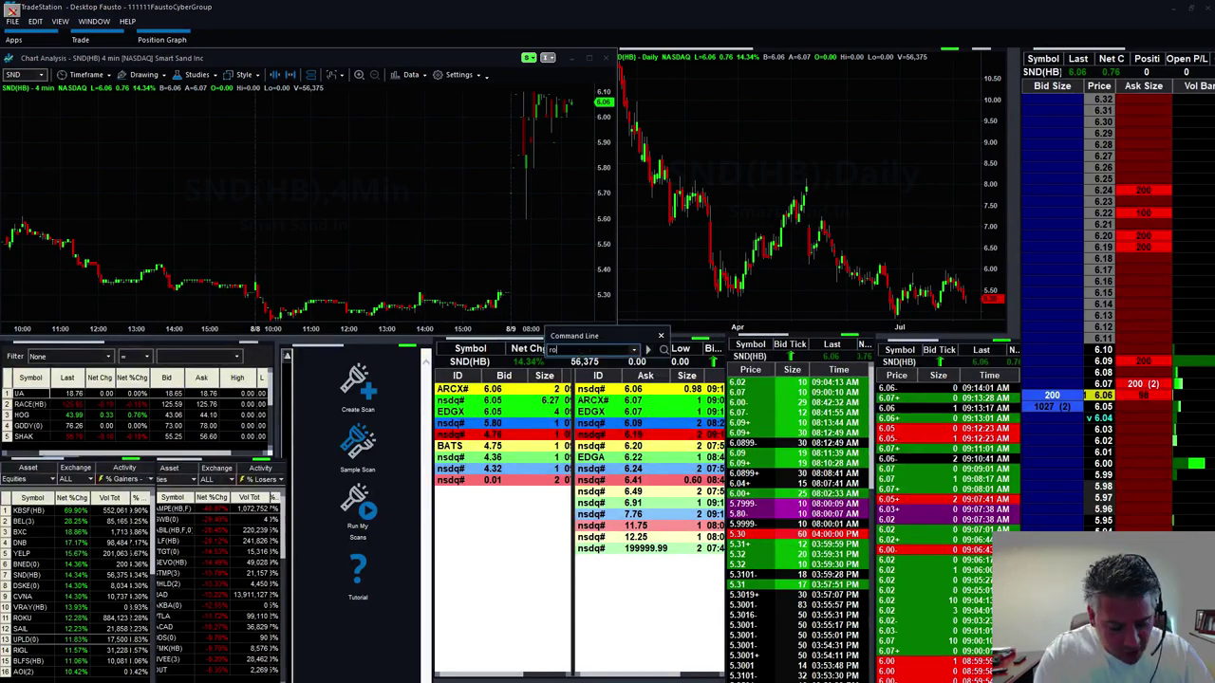
text(ROKU)
key(Return)
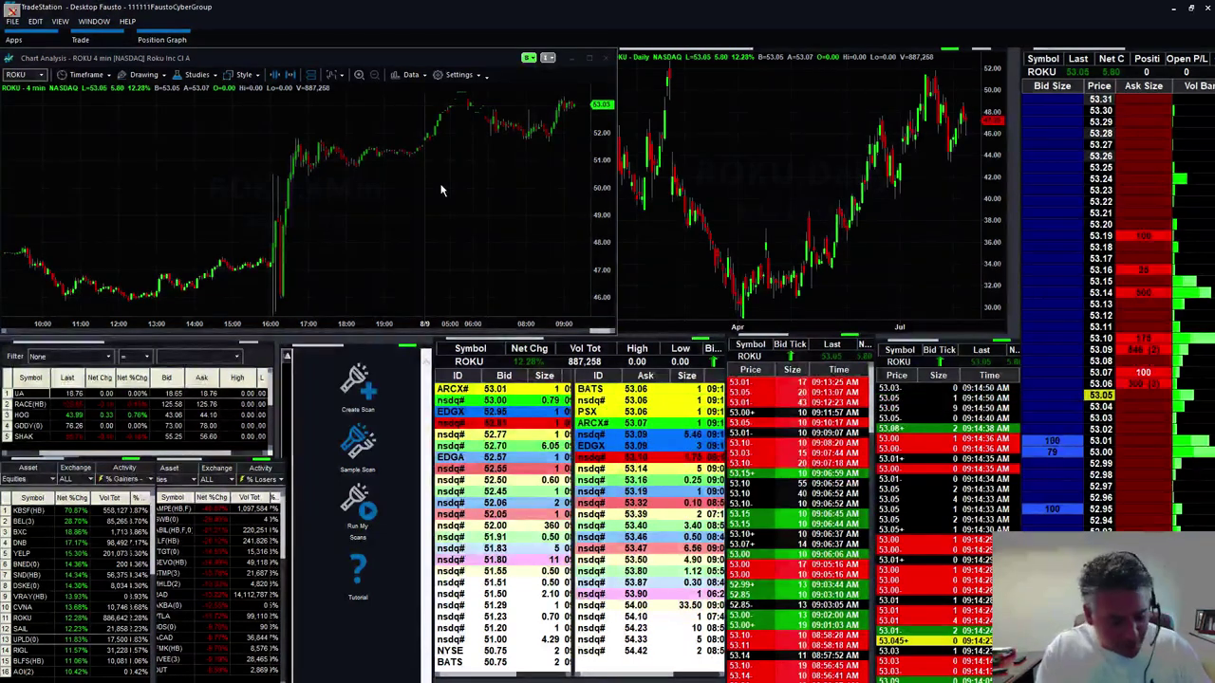
Enter ABIL, then GEVO, leaving the linked windows on Gevo near 3.60.
text(abil)
key(Return)
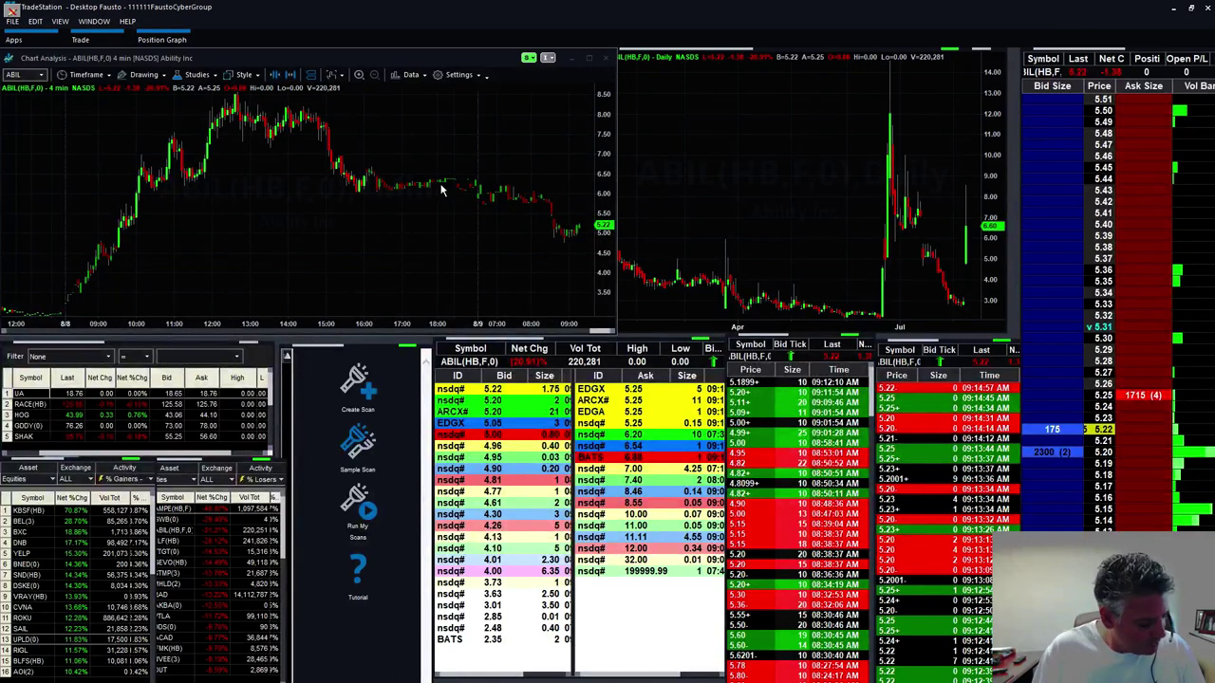
text(ge)
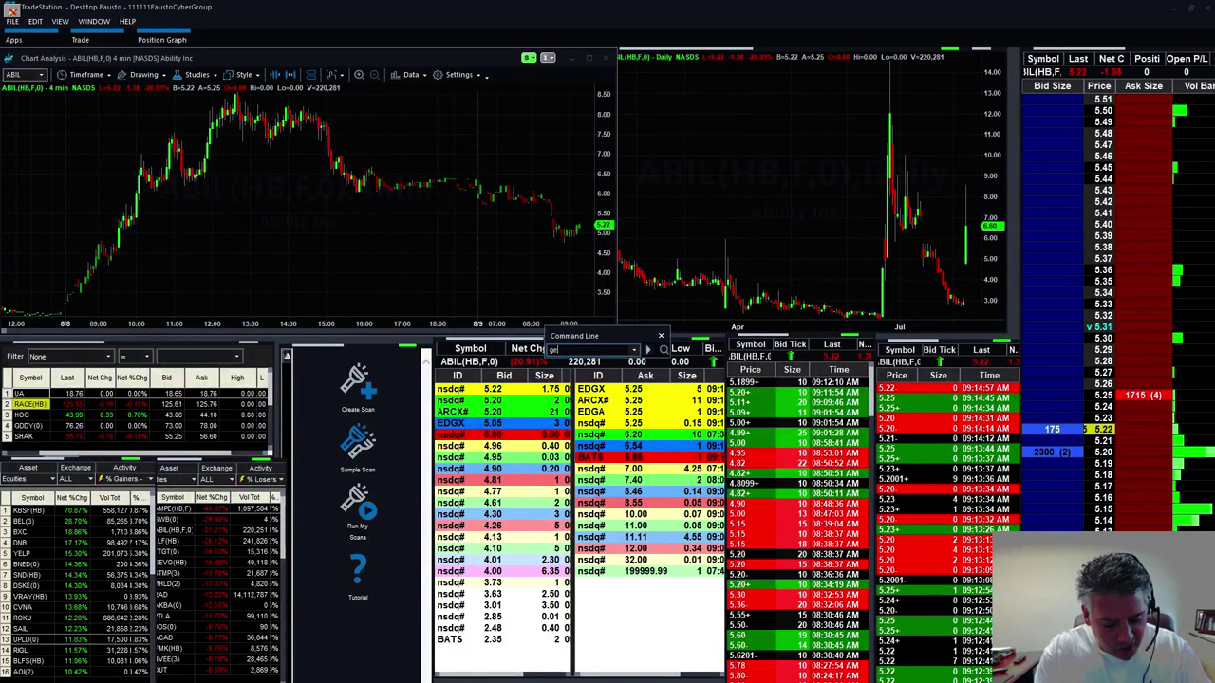
text(vo)
key(Return)
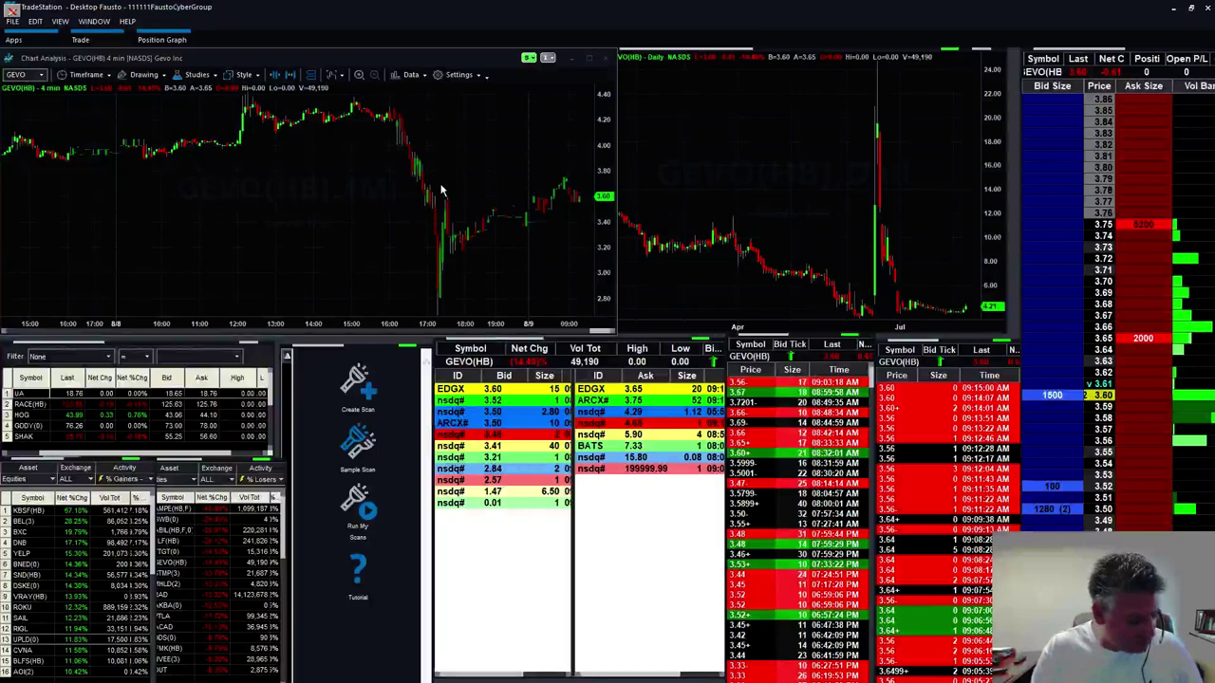
Enter YELP so the linked windows show Yelp Inc near 44.06.
text(ye)
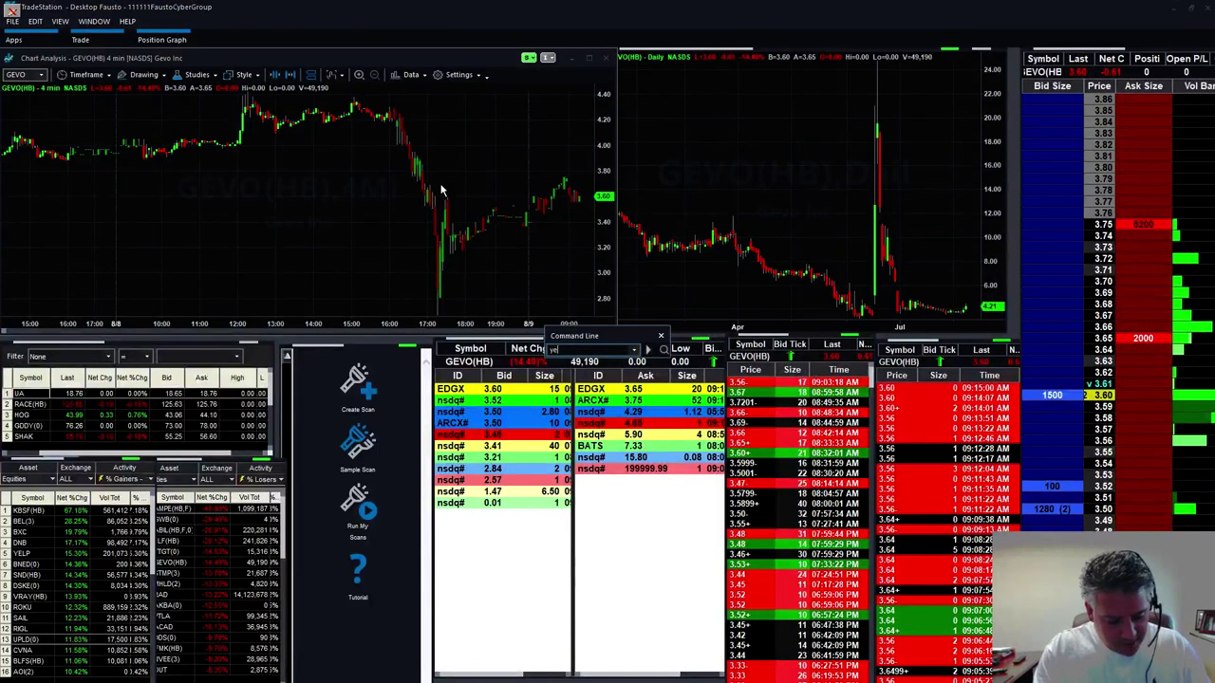
text(lp)
key(Return)
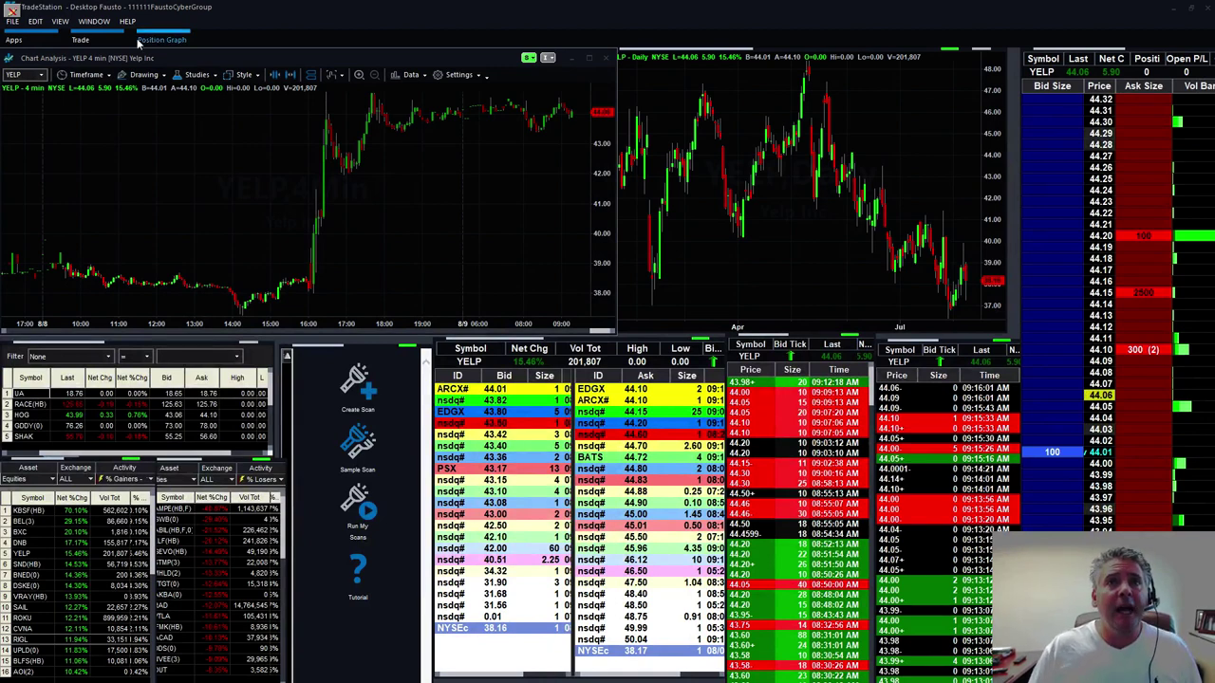
Enter WP so the linked windows show Vantiv Inc near 88.11.
text(wp)
key(Return)
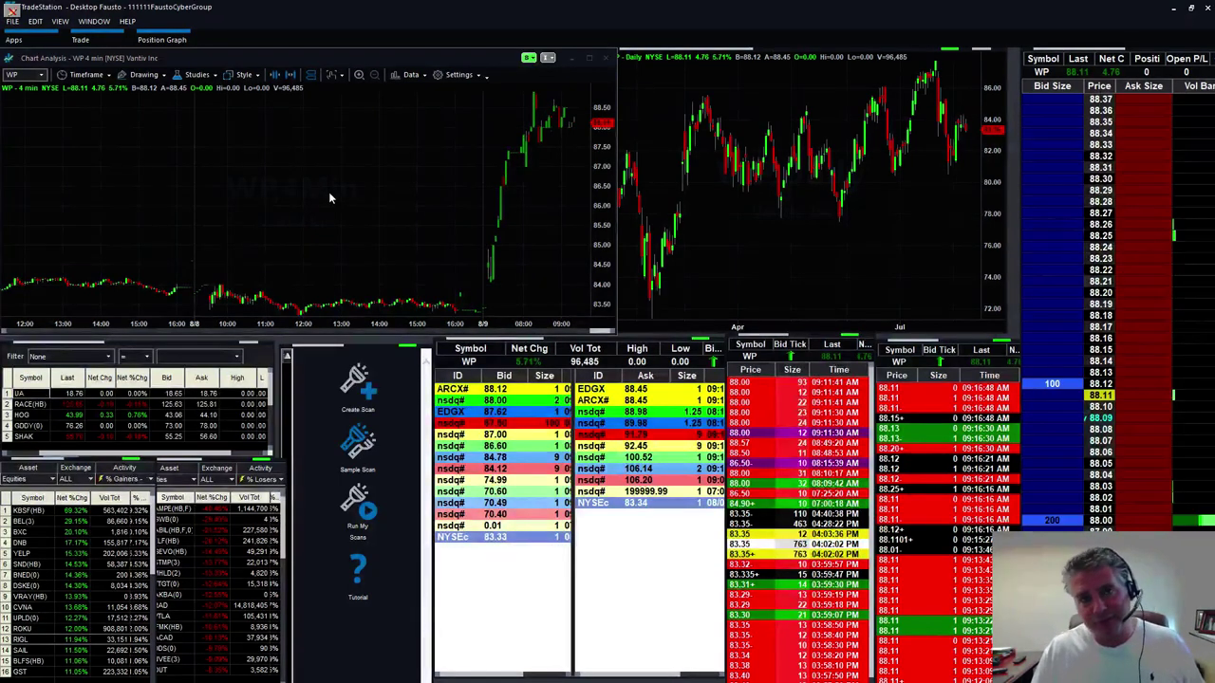
Enter RAD so the linked windows show Rite Aid near 1.53.
text(RAD)
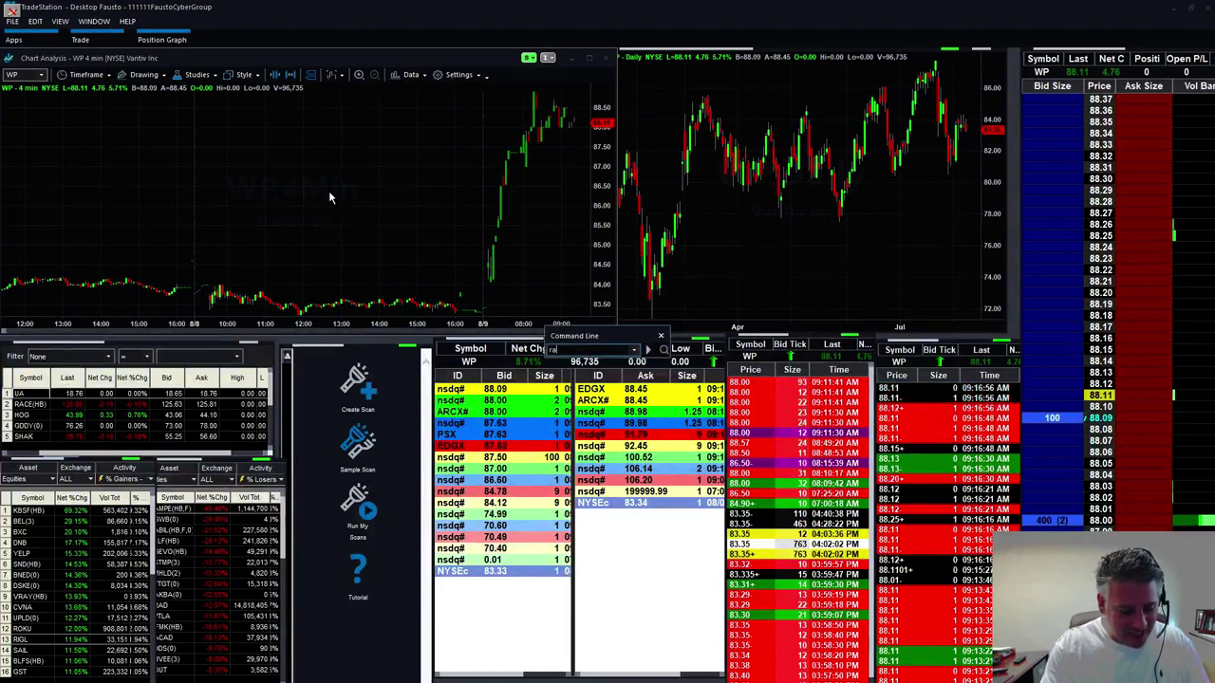
key(Return)
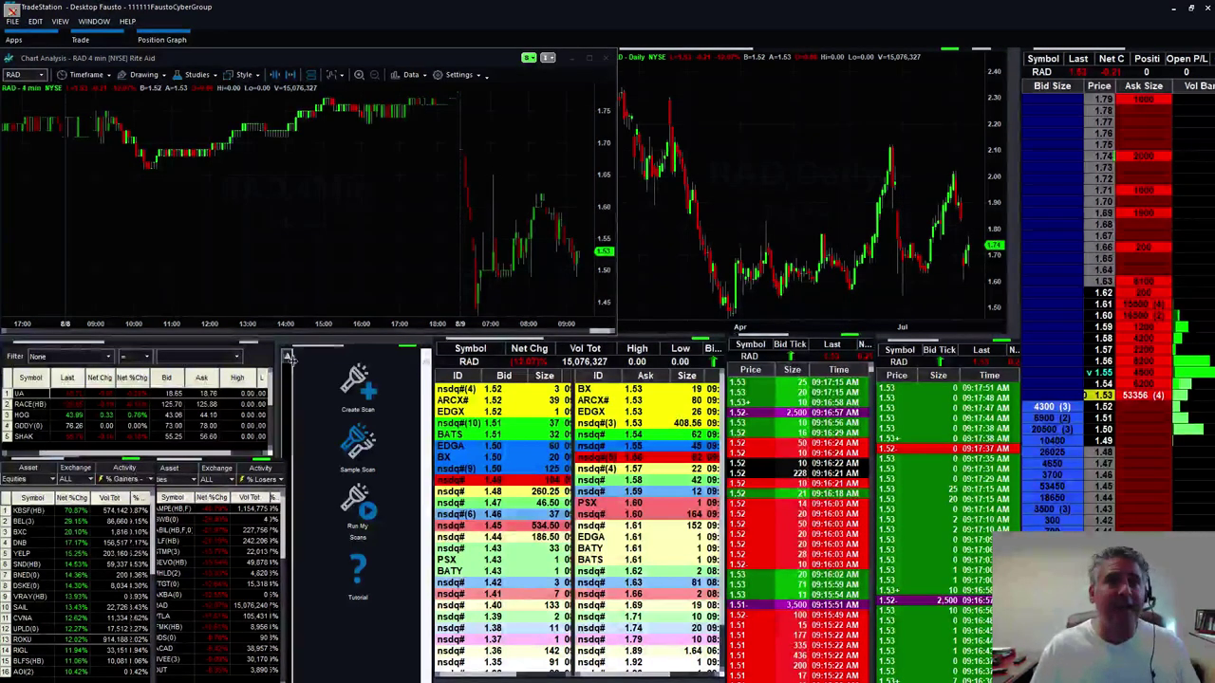
Select the KBSF(HB) row in the % Gainers hot list so the linked windows switch to KBSF.
right_click(33, 518)
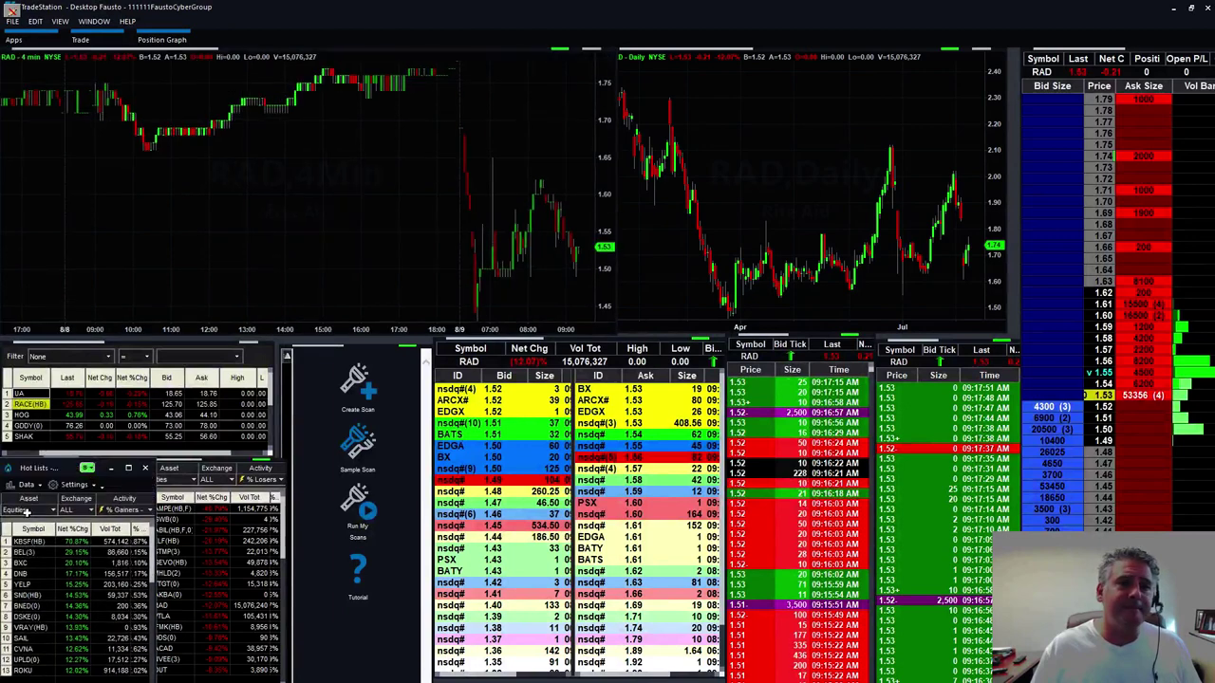
click(20, 542)
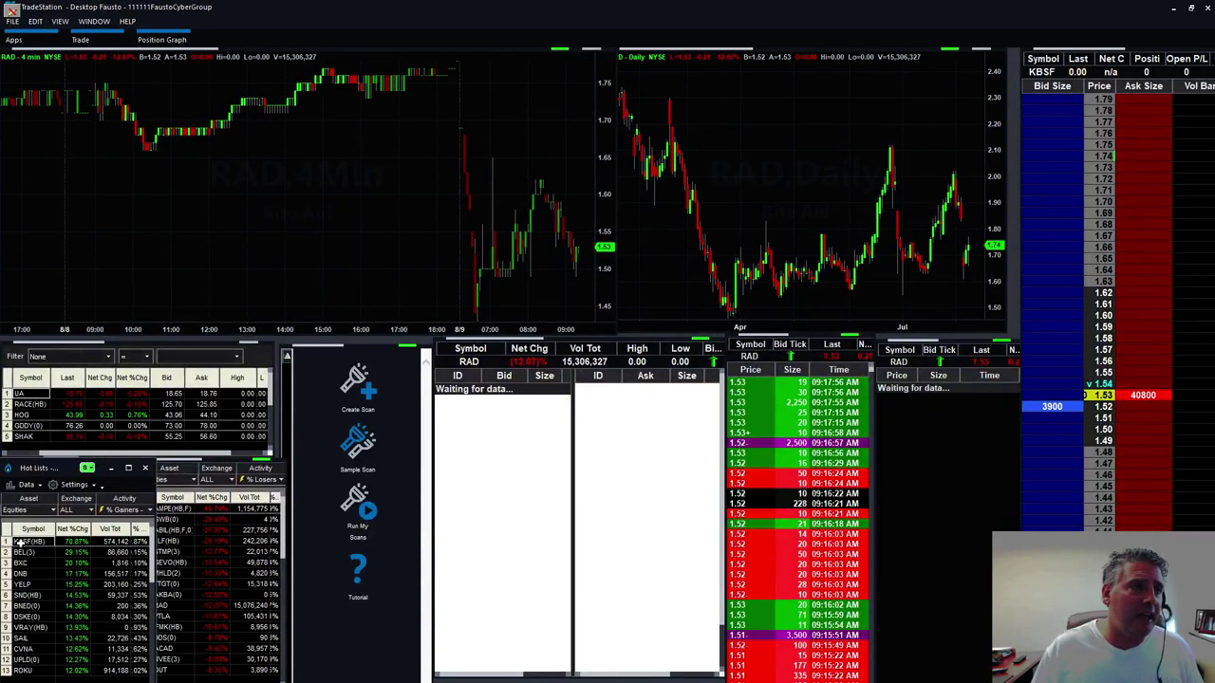